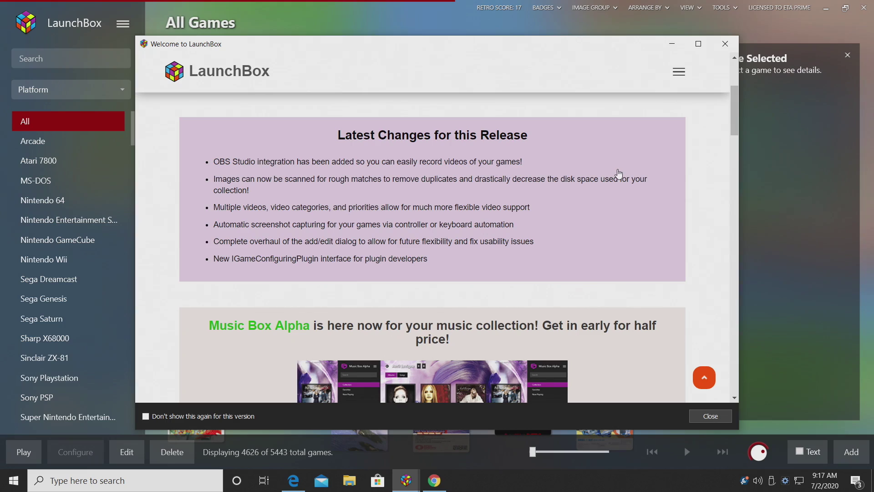
# - Read the version 11.0 changelog entries on OBS Studio integration and on multiple categorized videos per game
pyautogui.click(619, 173)
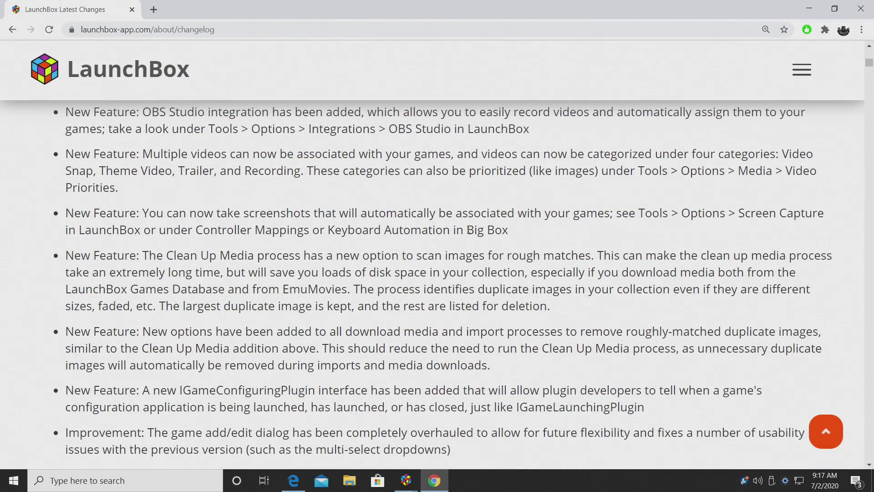
pyautogui.scroll(-2, 469, 230)
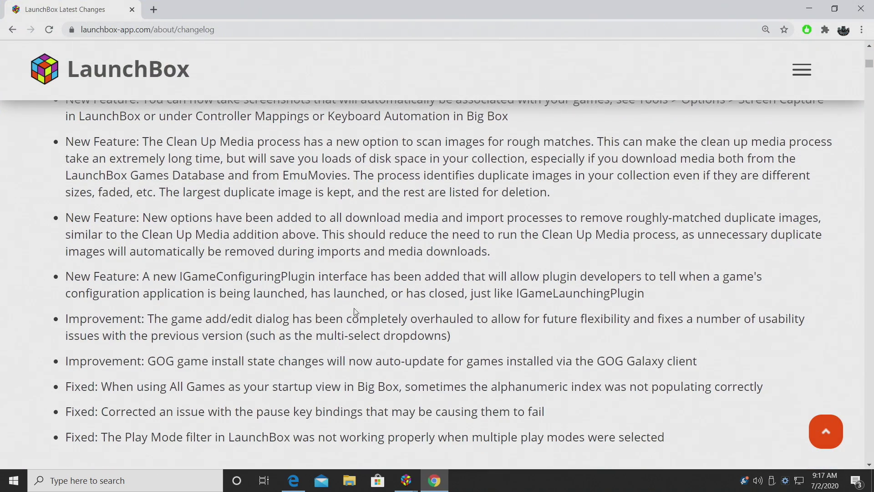
pyautogui.scroll(1, 205, 328)
pyautogui.scroll(2, 213, 345)
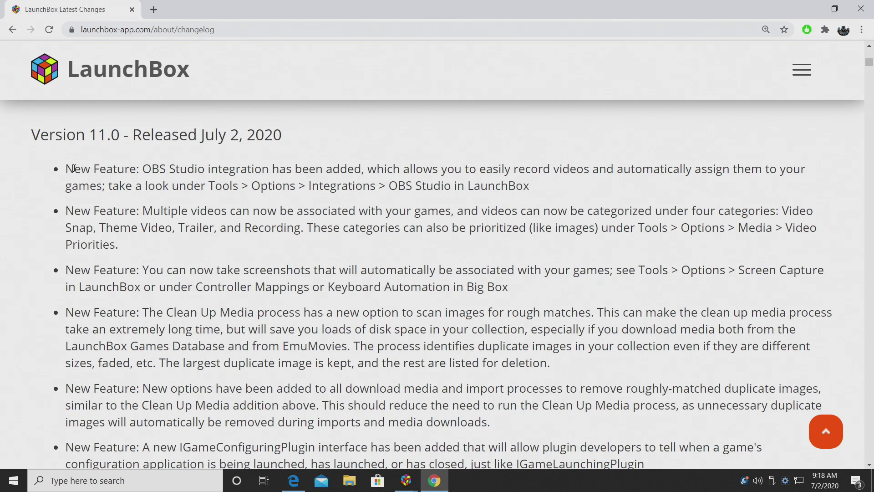
pyautogui.tripleClick(74, 169)
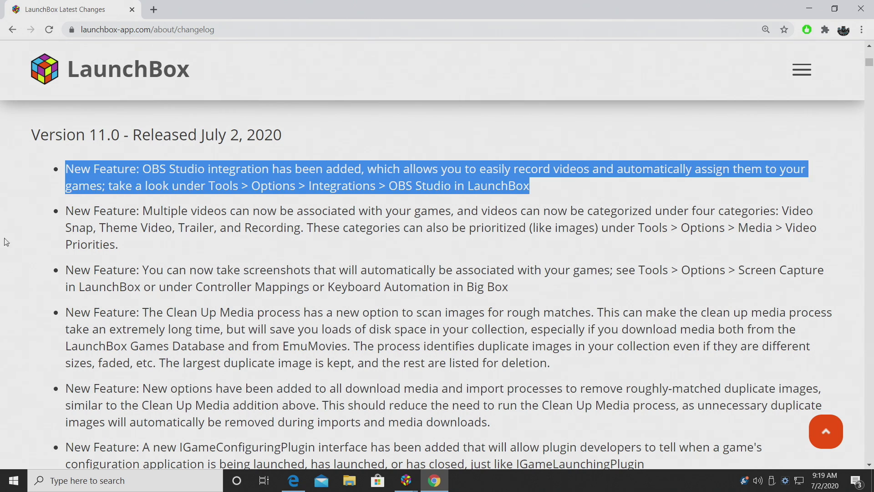
pyautogui.tripleClick(68, 210)
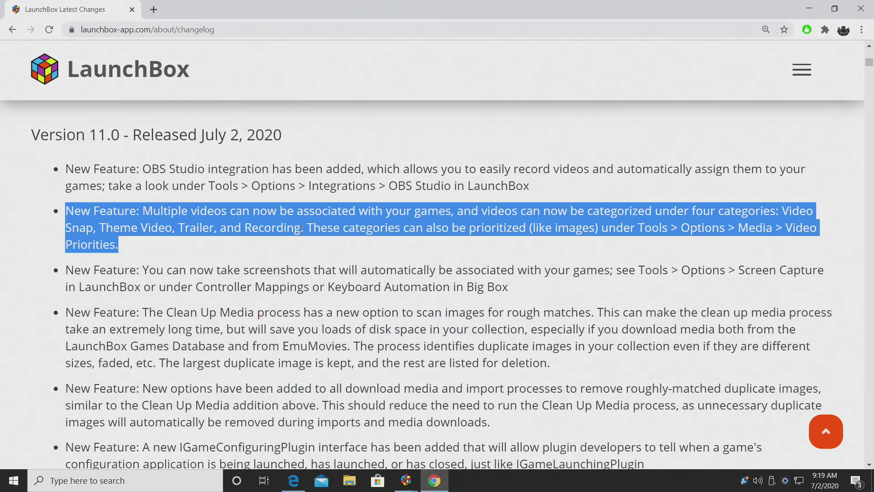
pyautogui.click(292, 230)
# - Return to LaunchBox, dismiss the welcome window and show the Sega Genesis games
pyautogui.click(810, 9)
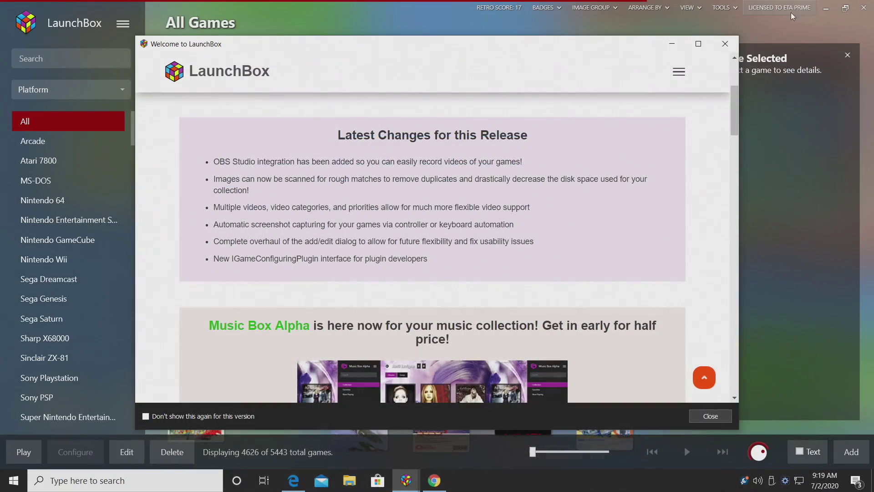
pyautogui.click(725, 44)
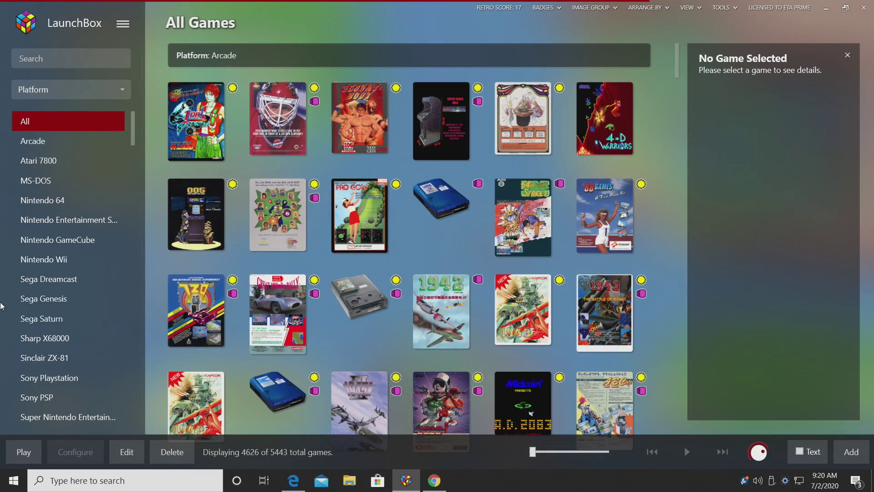
pyautogui.click(29, 301)
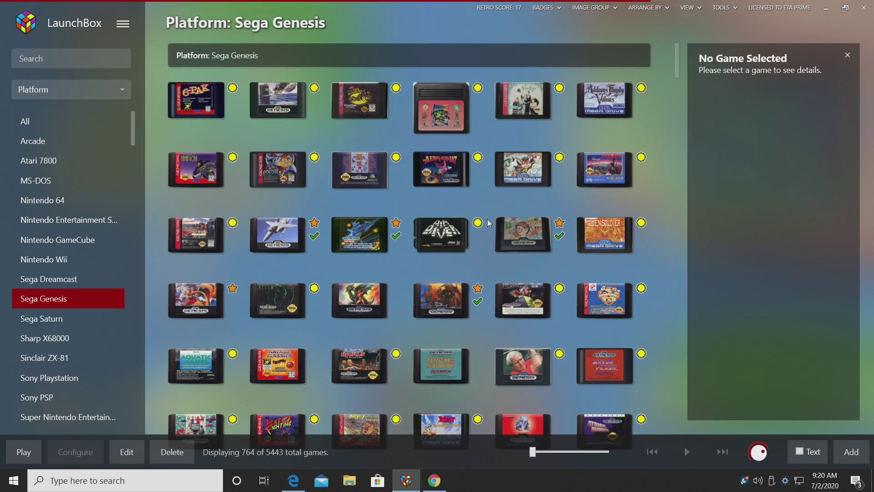
# - Open Altered Beast for editing and examine its associated videos and their types
pyautogui.moveTo(457, 298)
pyautogui.rightClick(440, 312)
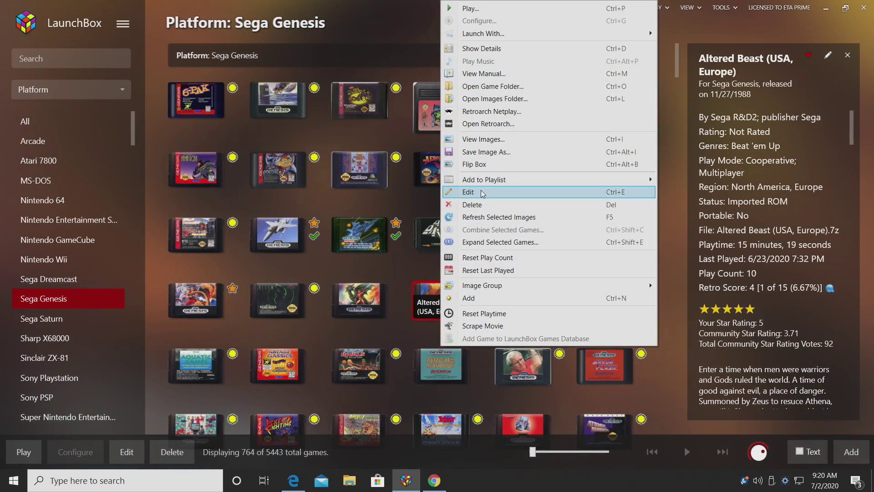
pyautogui.click(483, 193)
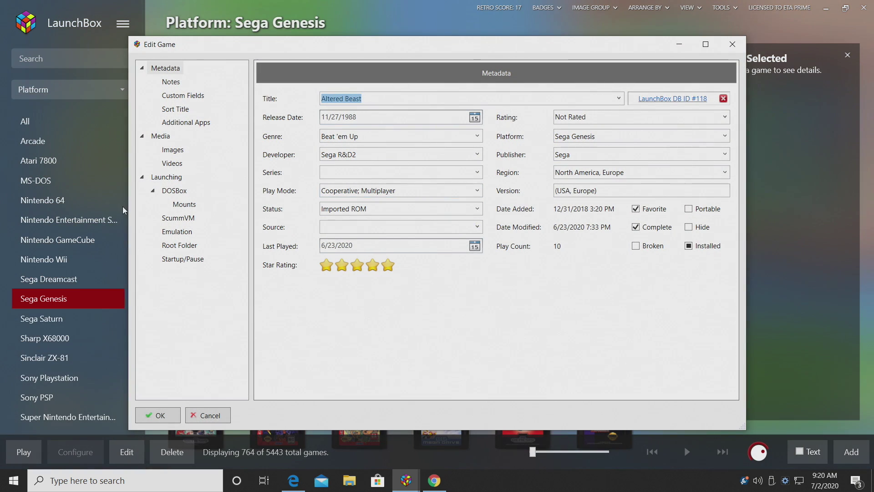
pyautogui.click(179, 166)
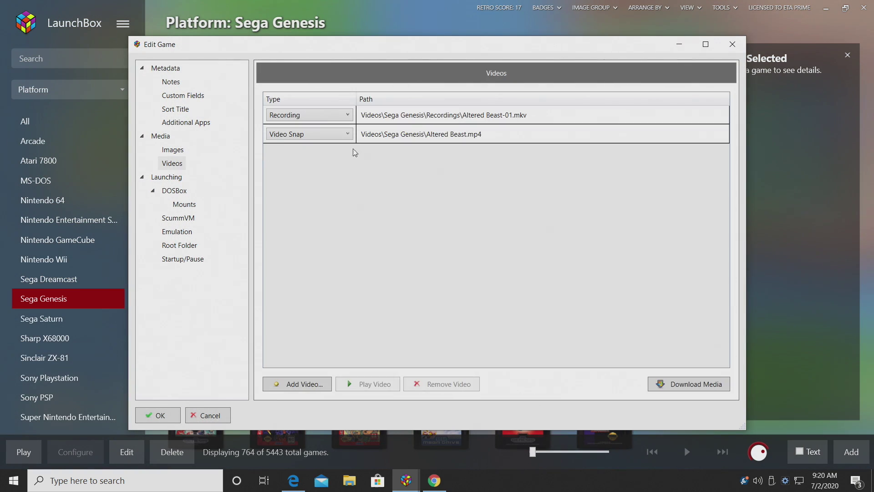
pyautogui.click(299, 111)
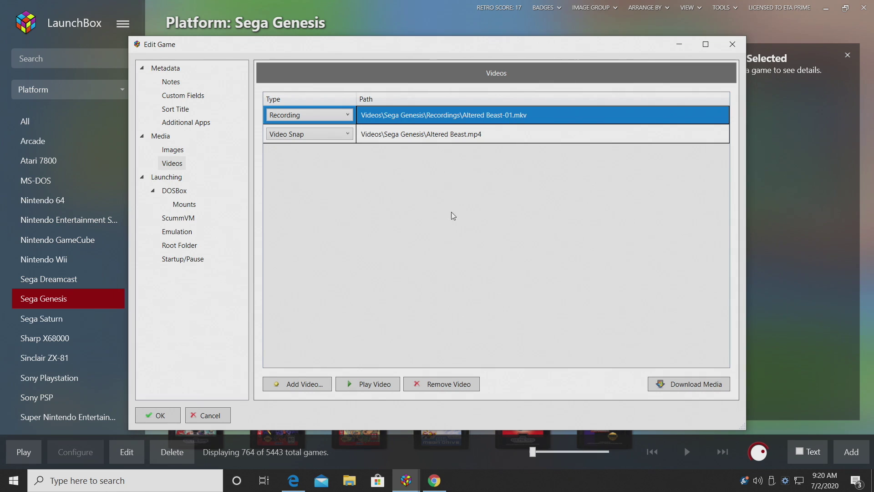
pyautogui.click(304, 134)
pyautogui.click(422, 159)
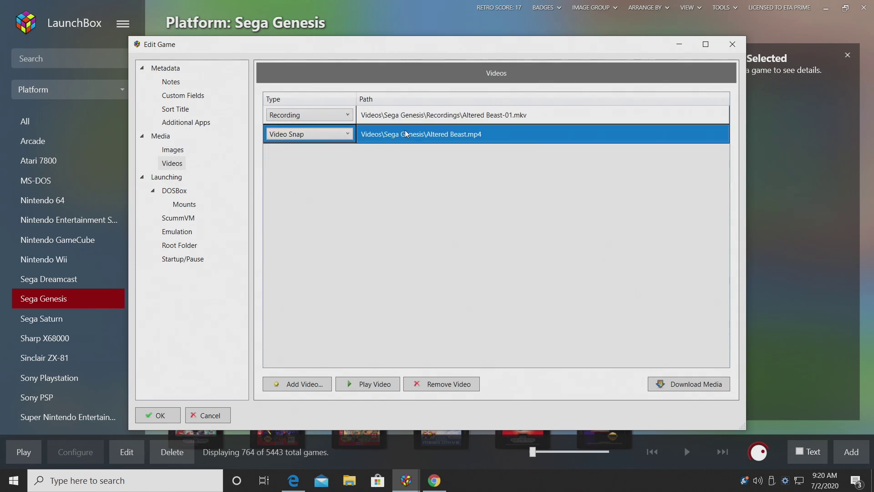
# - Add Altered Beast.mp4 from the Videos folder to the game as a Trailer and save the game entry
pyautogui.click(302, 384)
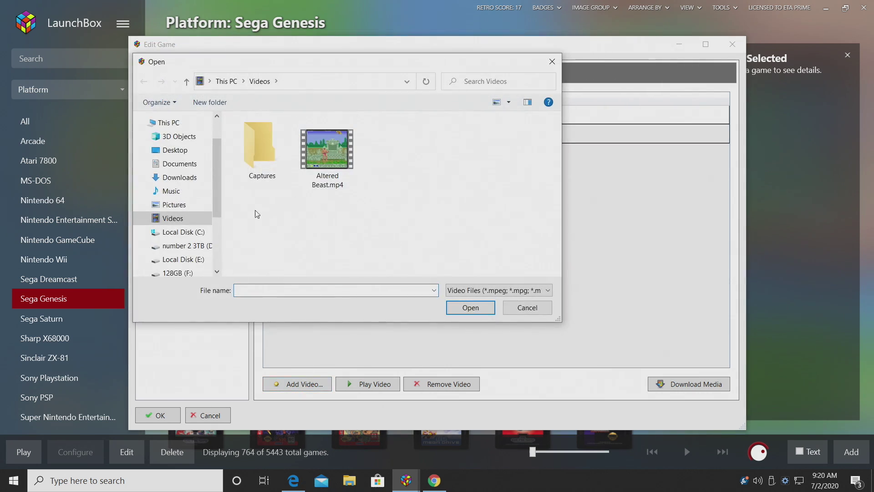
pyautogui.doubleClick(313, 165)
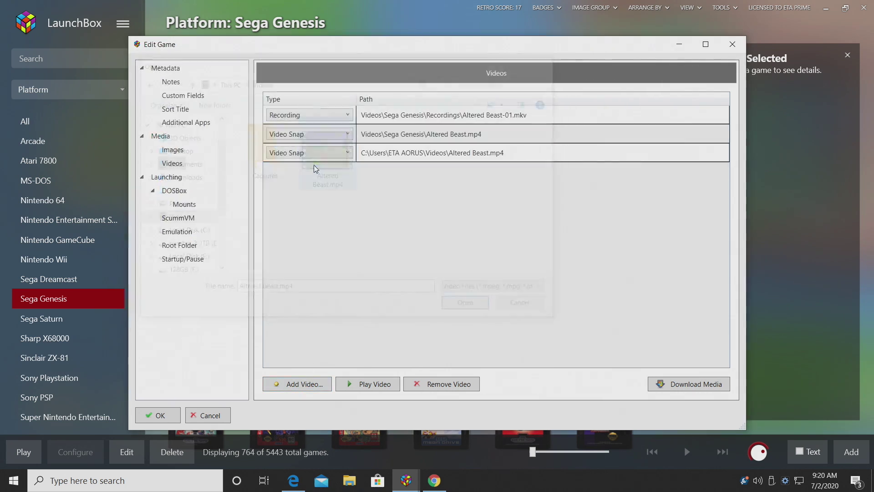
pyautogui.click(318, 154)
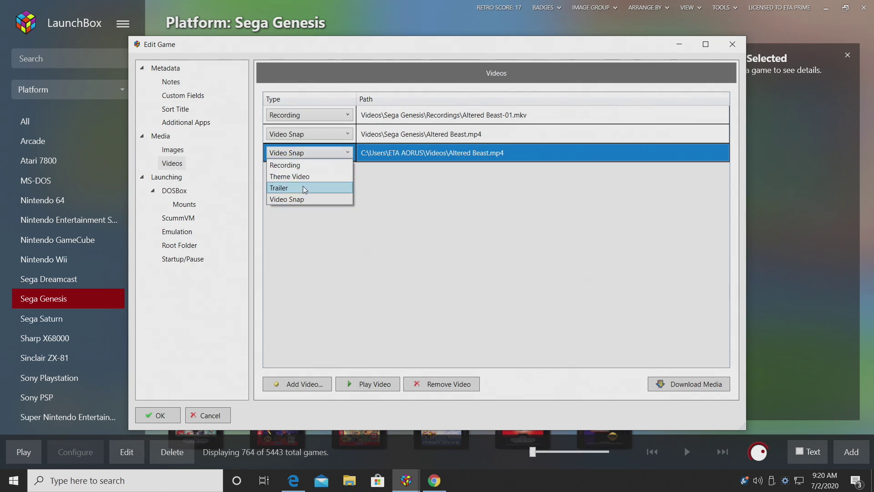
pyautogui.click(304, 189)
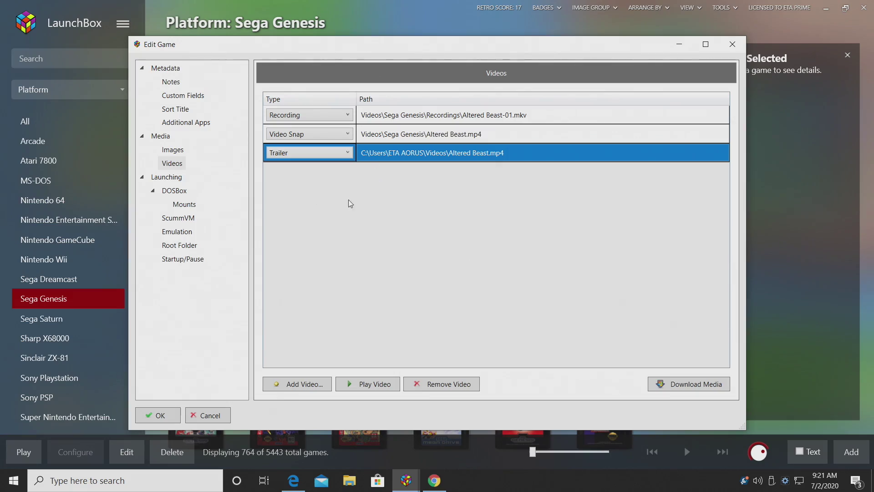
pyautogui.click(160, 415)
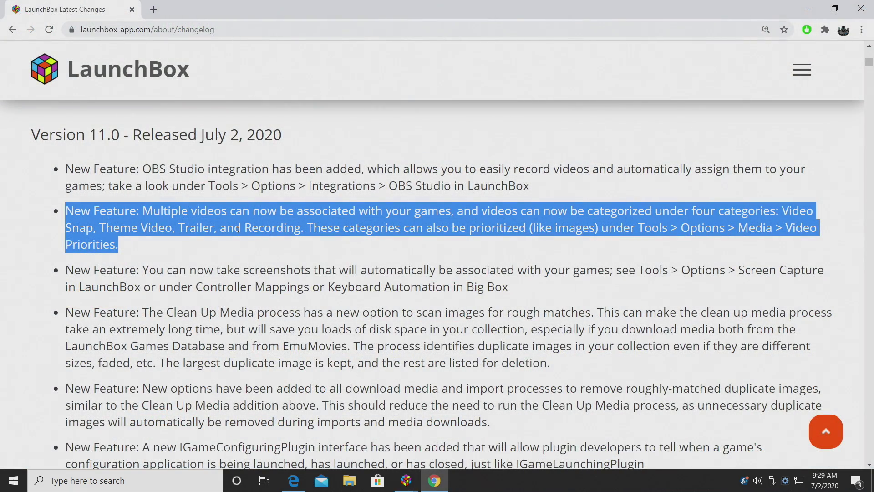
# - Review the changelog entry on automatic screenshots, and set the LaunchBox screen capture key to F11 in the options
pyautogui.tripleClick(236, 268)
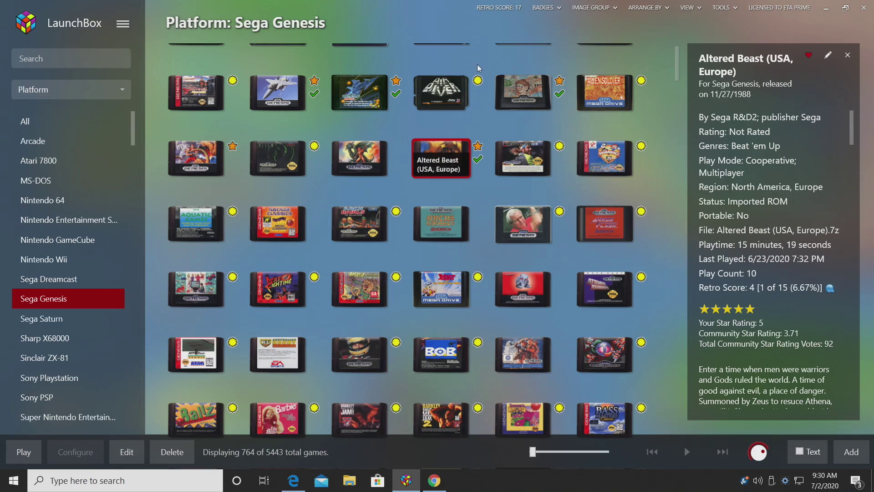
pyautogui.click(123, 23)
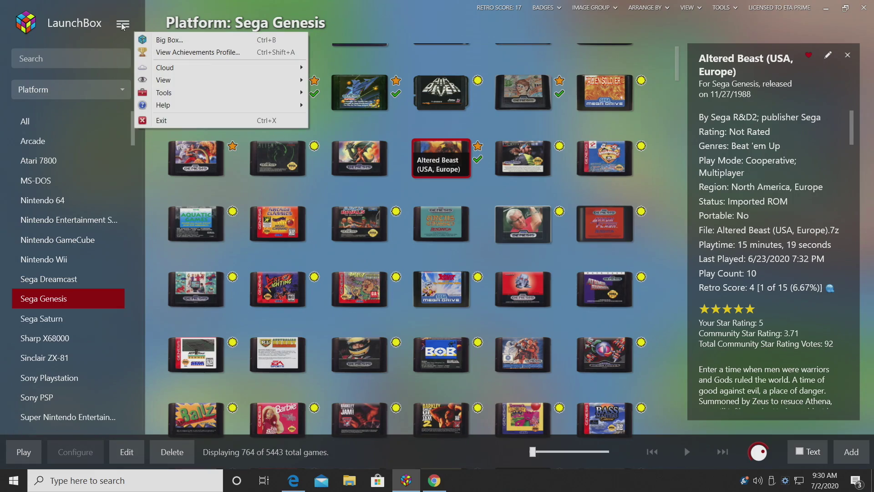
pyautogui.moveTo(173, 92)
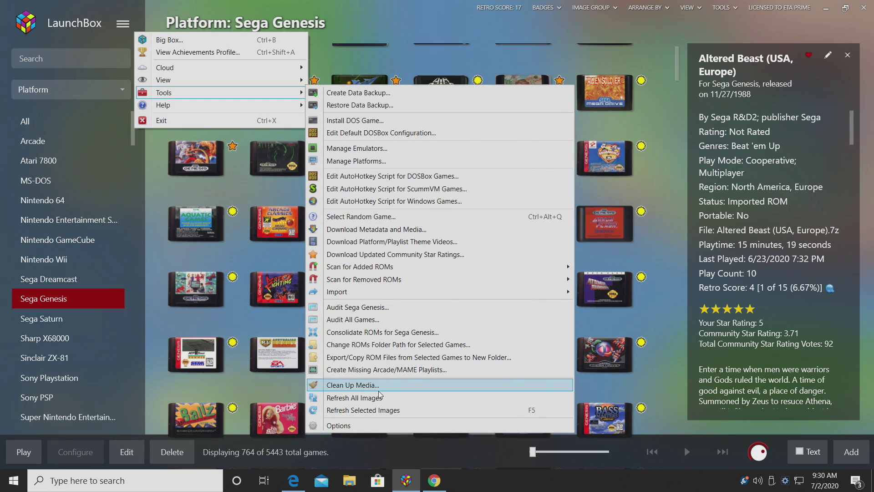
pyautogui.click(349, 427)
pyautogui.scroll(-1, 226, 361)
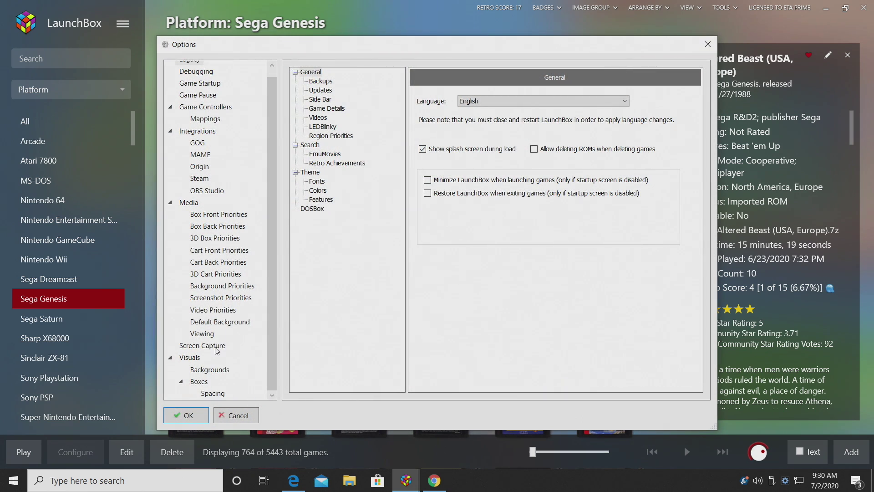
pyautogui.click(218, 350)
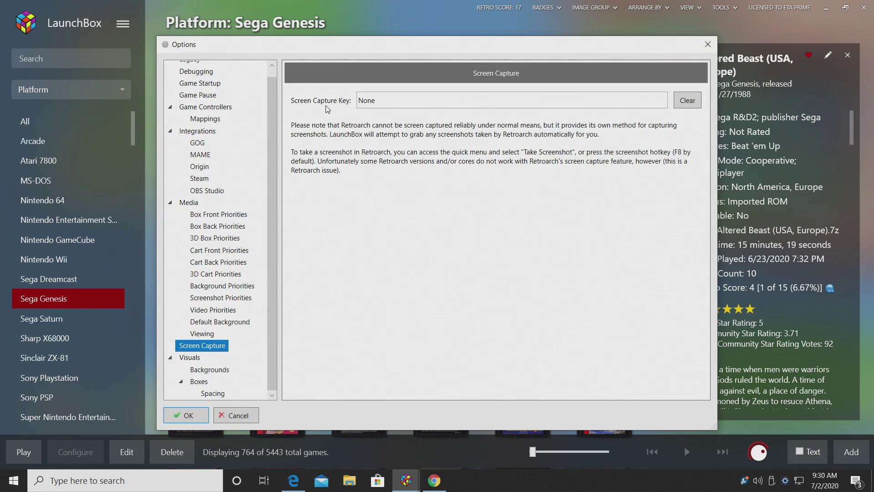
pyautogui.click(417, 99)
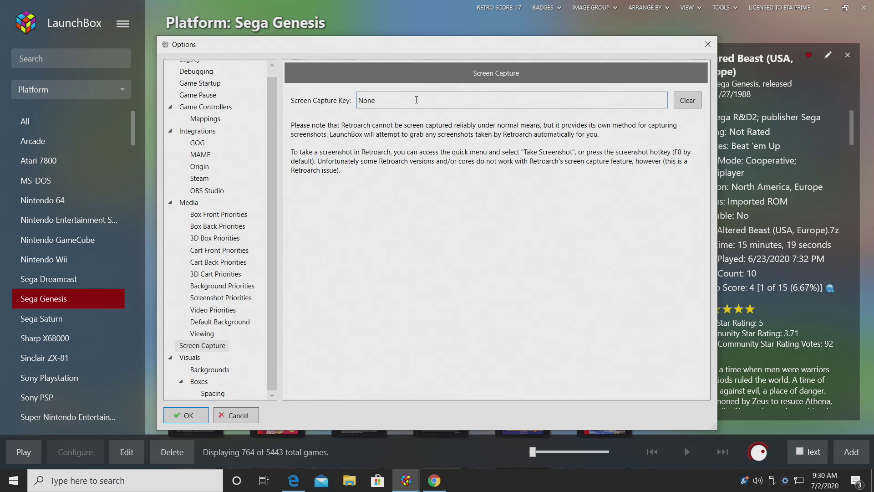
pyautogui.press('F11')
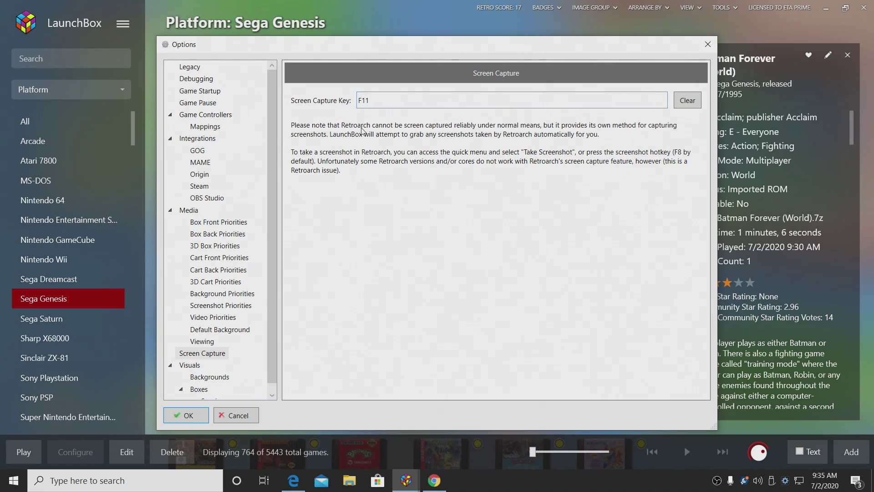
pyautogui.click(188, 417)
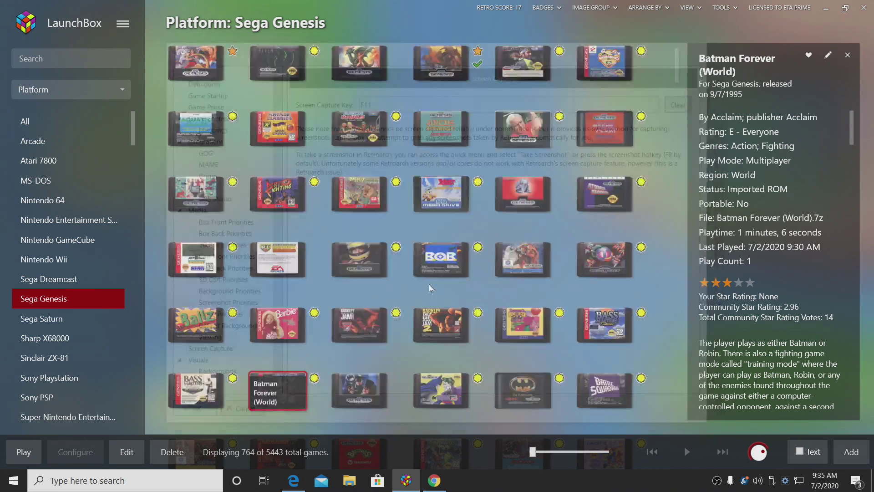
# - Launch SoulCalibur II from the Nintendo GameCube platform
pyautogui.click(81, 240)
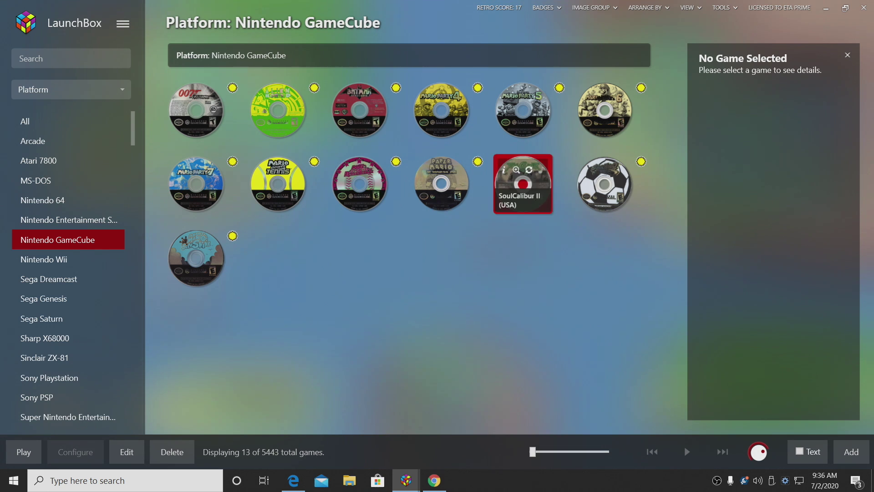
pyautogui.doubleClick(538, 203)
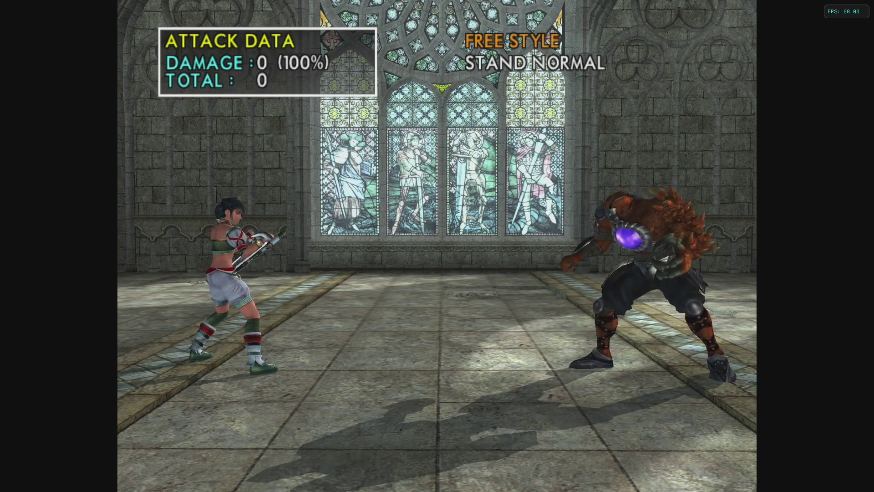
# - Pause and exit SoulCalibur II, and agree to save the screenshot taken during play
pyautogui.press('Escape')
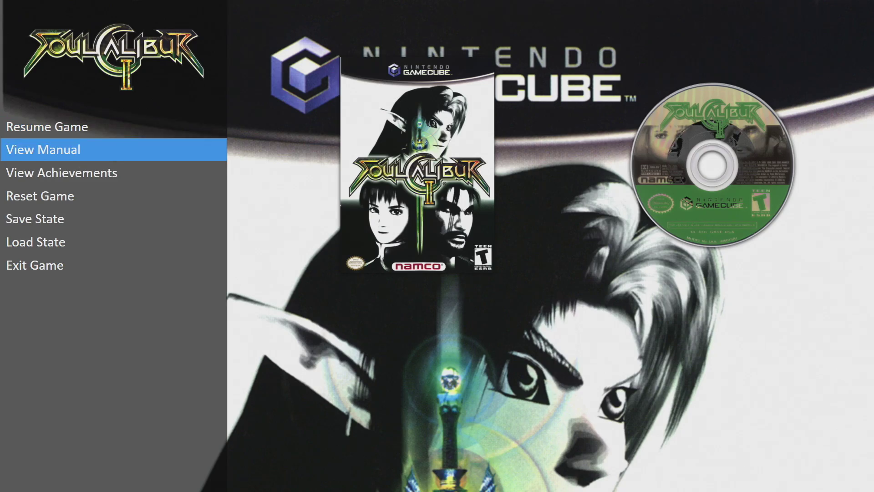
pyautogui.press('Down')
pyautogui.press('Down')
pyautogui.press('Down')
pyautogui.press('Down')
pyautogui.press('Down')
pyautogui.press('Return')
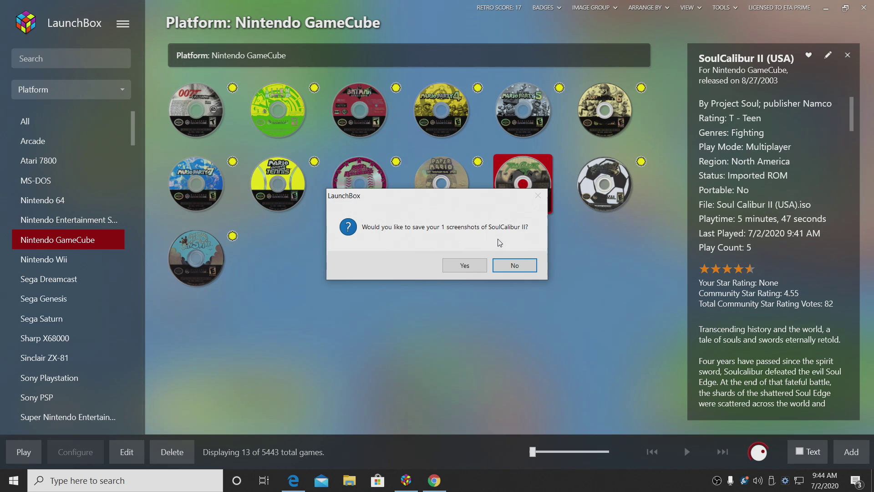
pyautogui.click(467, 266)
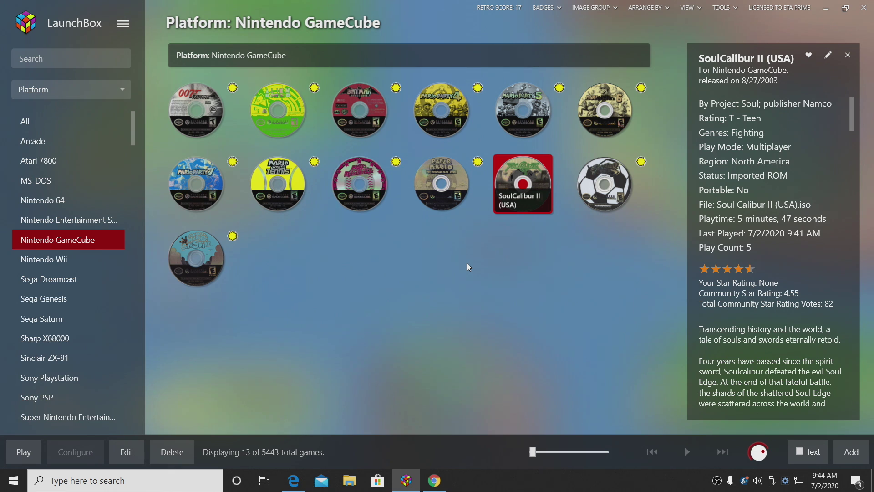
# - Open the SoulCalibur II entry for editing and look through its images for the screenshot saved during play
pyautogui.rightClick(514, 209)
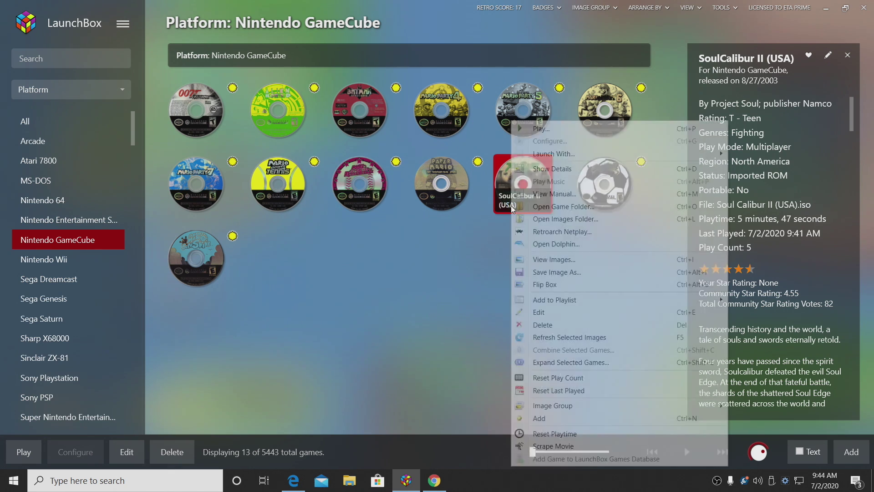
pyautogui.click(562, 312)
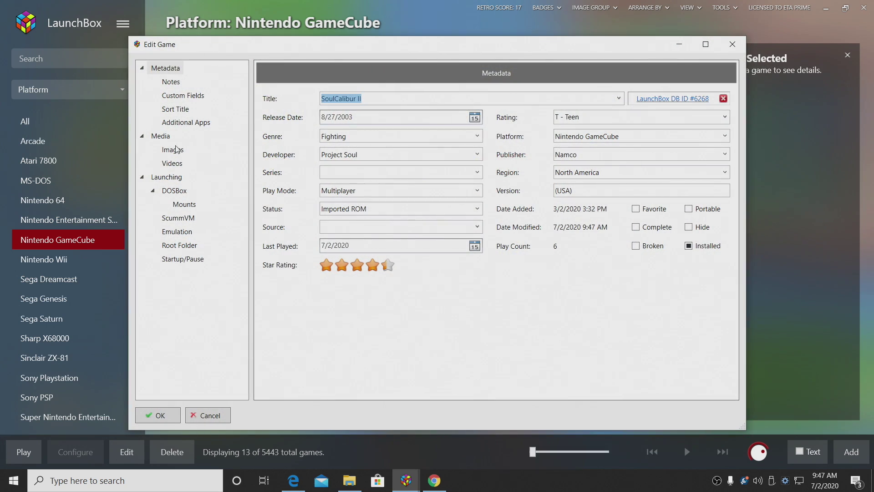
pyautogui.click(179, 152)
pyautogui.click(333, 99)
pyautogui.click(333, 100)
pyautogui.click(333, 99)
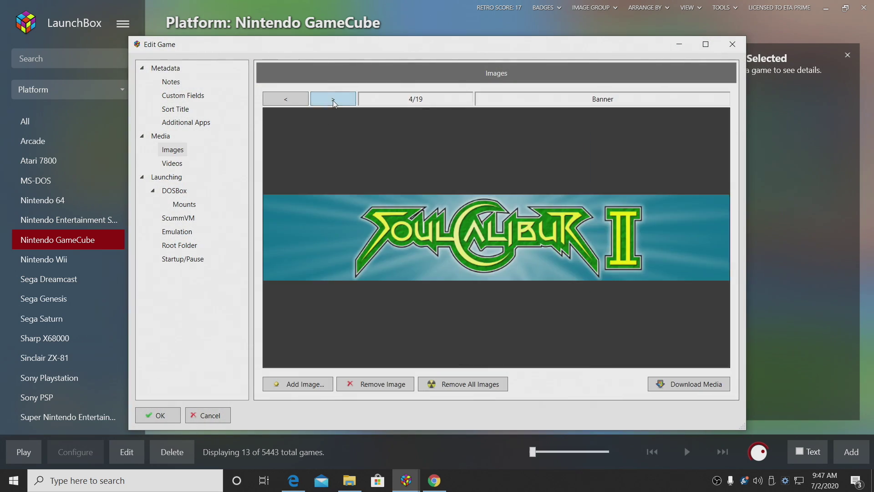
pyautogui.click(333, 99)
pyautogui.click(333, 99)
pyautogui.click(333, 99)
pyautogui.click(333, 99)
pyautogui.click(333, 99)
pyautogui.click(332, 100)
pyautogui.click(333, 99)
pyautogui.click(333, 99)
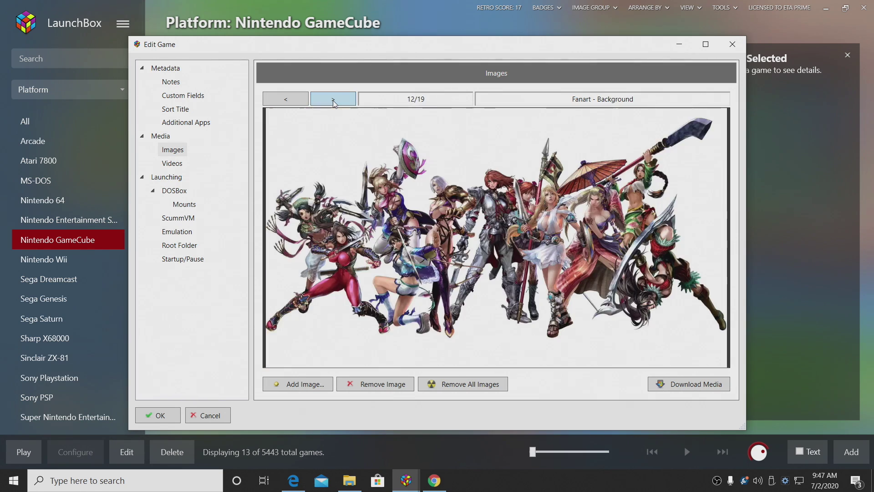
pyautogui.click(333, 99)
pyautogui.click(333, 99)
pyautogui.click(333, 99)
pyautogui.click(333, 100)
pyautogui.click(333, 99)
pyautogui.click(333, 100)
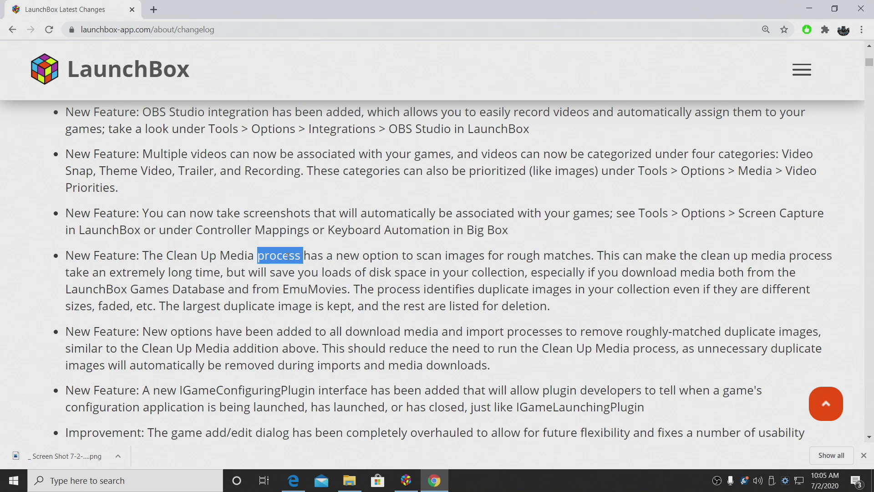
# - Read the changelog entries on Clean Up Media's rough image matching and on removing duplicate images during imports and media downloads
pyautogui.tripleClick(288, 256)
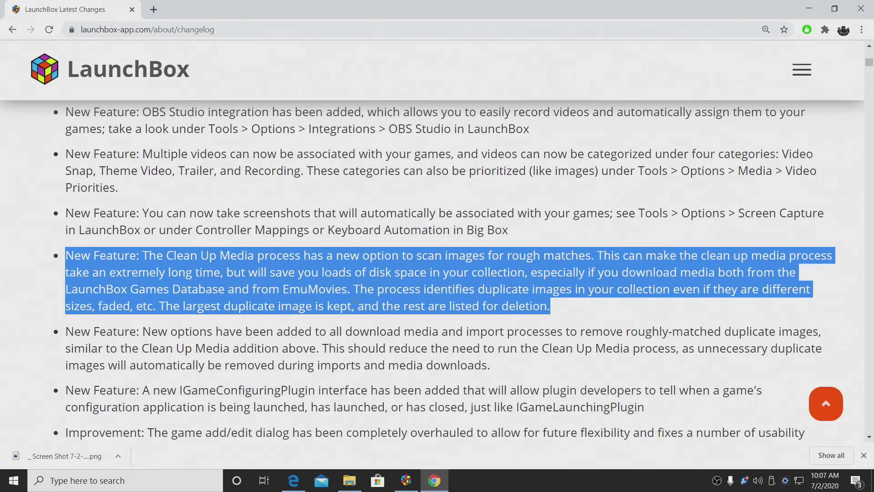
pyautogui.tripleClick(357, 332)
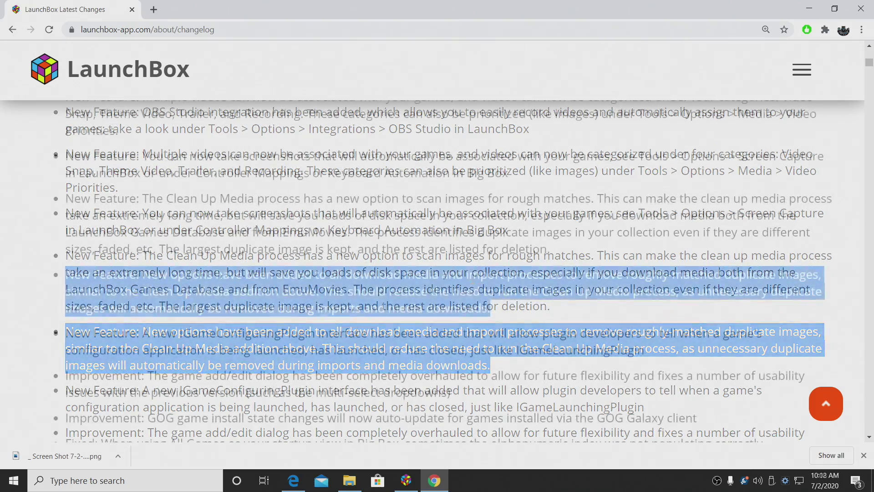
pyautogui.scroll(-2, 412, 308)
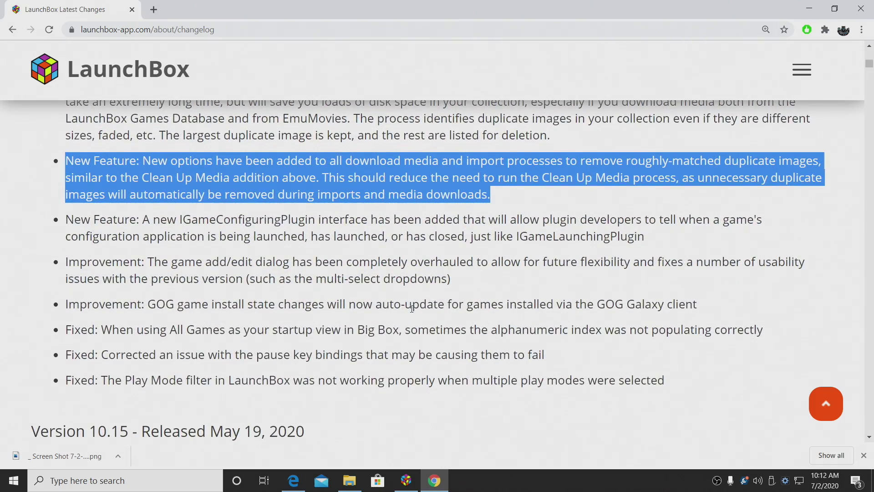
pyautogui.scroll(5, 409, 276)
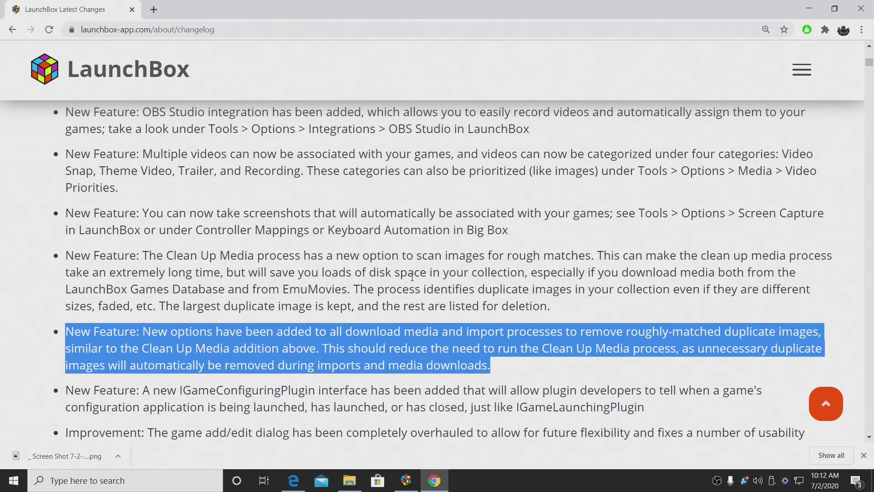
pyautogui.scroll(-1, 415, 276)
pyautogui.scroll(1, 319, 219)
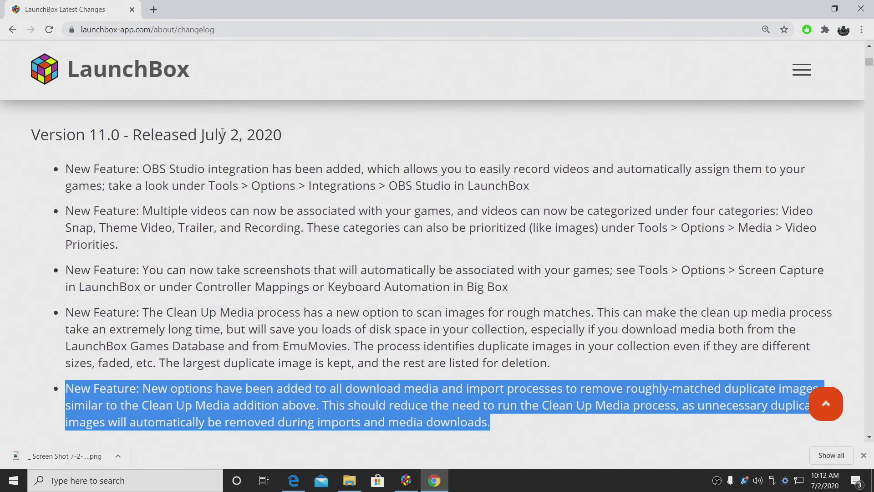
# - Read the Version 11.0 changelog entry on OBS Studio integration and skim the remaining improvements and fixes
pyautogui.click(203, 169)
pyautogui.tripleClick(202, 169)
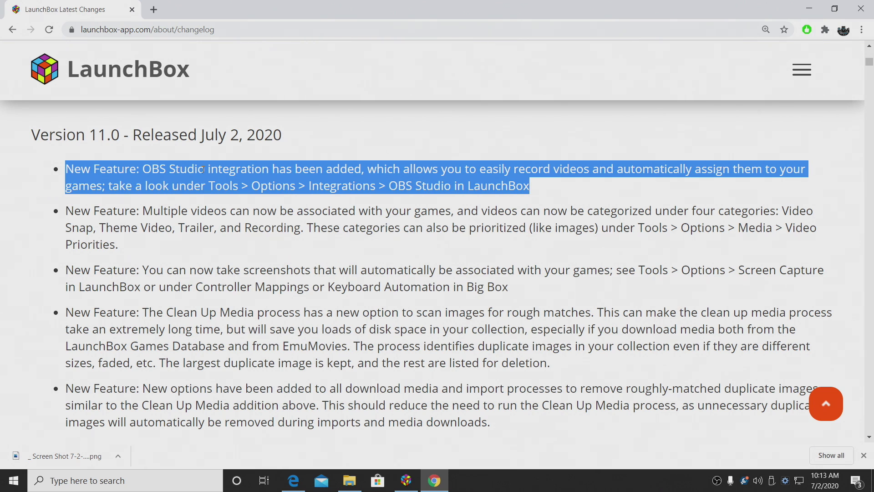
pyautogui.scroll(-6, 454, 323)
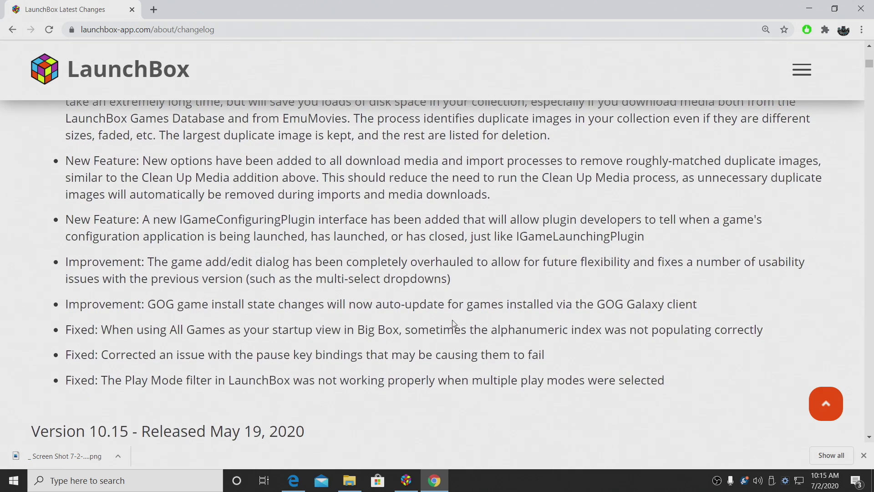
pyautogui.scroll(4, 454, 324)
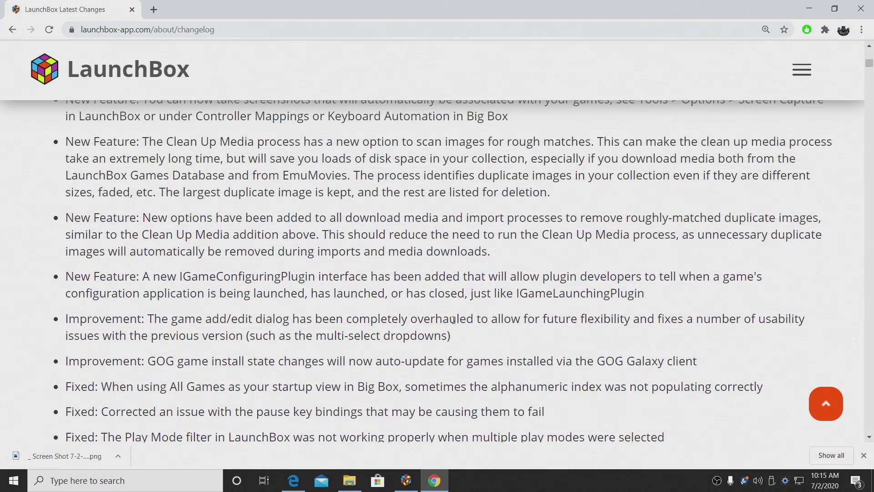
pyautogui.scroll(3, 454, 320)
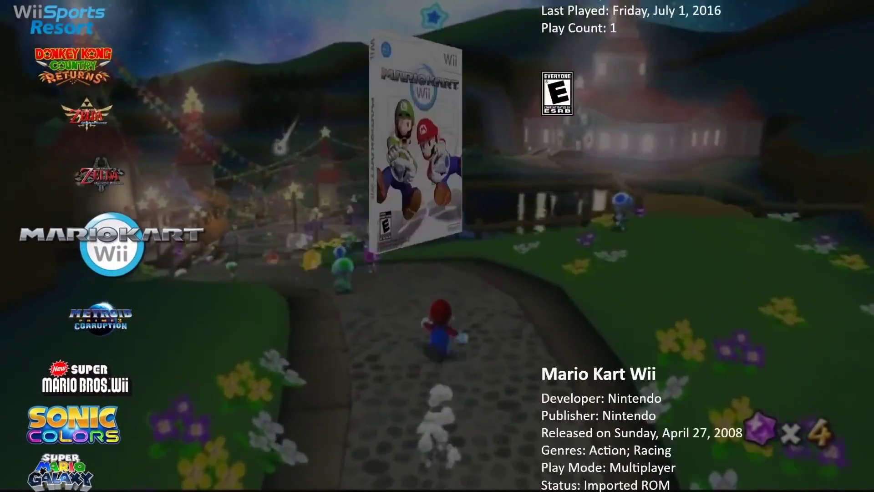
# - Browse back through the Nintendo Wii game list in Big Box, starting from Mario Kart Wii
pyautogui.press('Up')
pyautogui.press('Up')
pyautogui.press('Up')
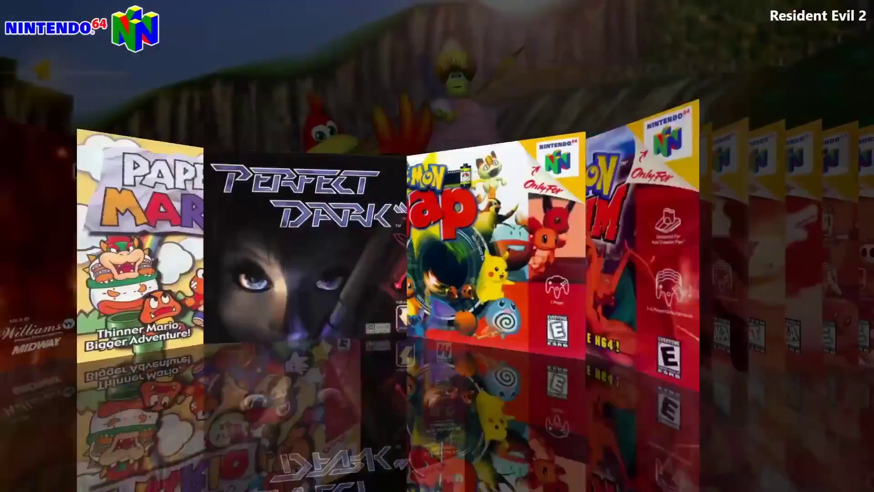
# - Browse forward through the Nintendo 64 box-art cover flow, going past AeroGauge
pyautogui.press('Right')
pyautogui.press('Right')
pyautogui.press('Right')
pyautogui.press('Right')
pyautogui.press('Right')
pyautogui.press('Right')
pyautogui.press('Right')
pyautogui.press('Right')
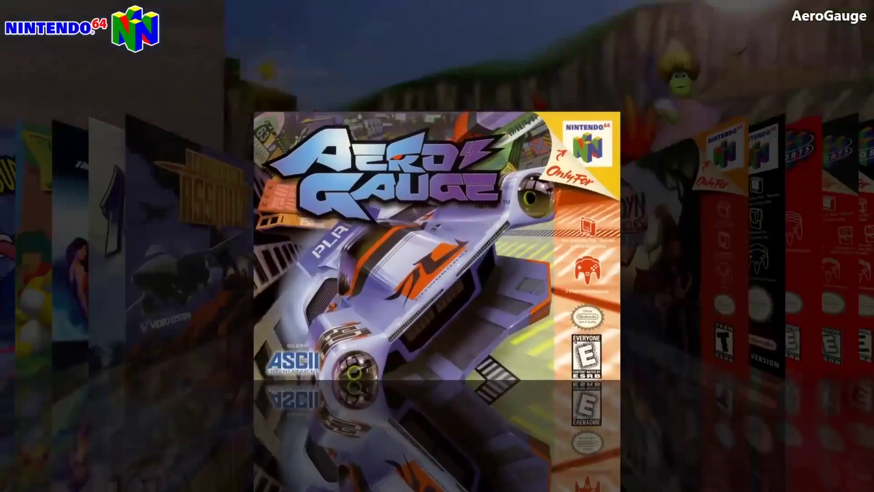
pyautogui.press('Right')
pyautogui.press('Right')
pyautogui.press('Right')
pyautogui.press('Right')
pyautogui.press('Right')
pyautogui.press('Right')
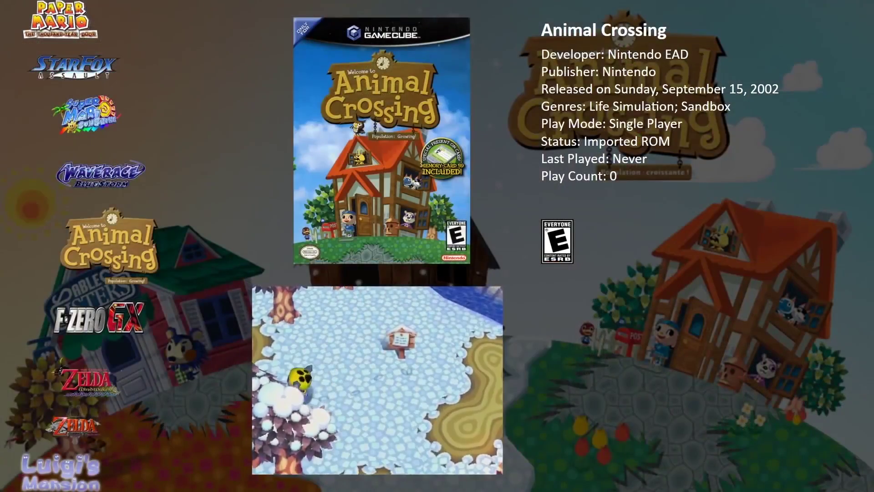
# - Browse down the Nintendo GameCube game list with details and video previews, starting from Animal Crossing
pyautogui.press('Down')
pyautogui.press('Down')
pyautogui.press('Down')
pyautogui.press('Down')
pyautogui.press('Down')
pyautogui.press('Down')
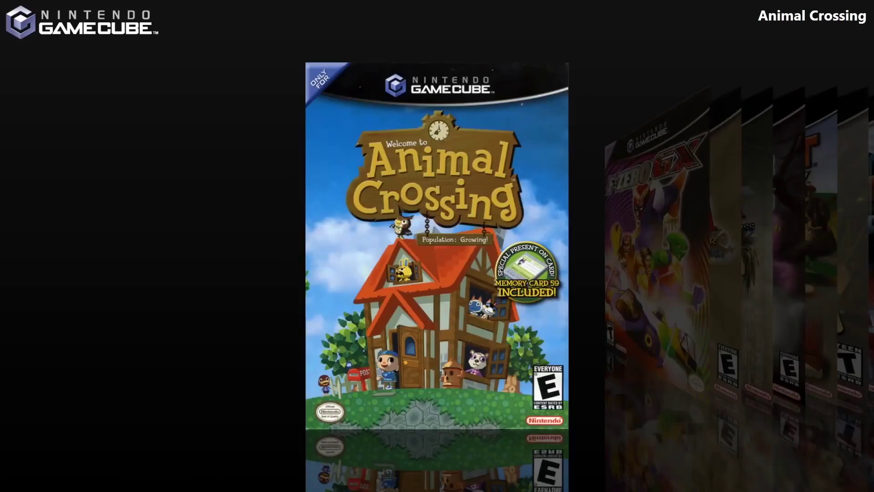
# - Browse forward through the Nintendo GameCube games in the large box-art cover flow, starting from Animal Crossing
pyautogui.press('Right')
pyautogui.press('Right')
pyautogui.press('Right')
pyautogui.press('Right')
pyautogui.press('Right')
pyautogui.press('Right')
pyautogui.press('Right')
pyautogui.press('Right')
pyautogui.press('Right')
pyautogui.press('Right')
pyautogui.press('Right')
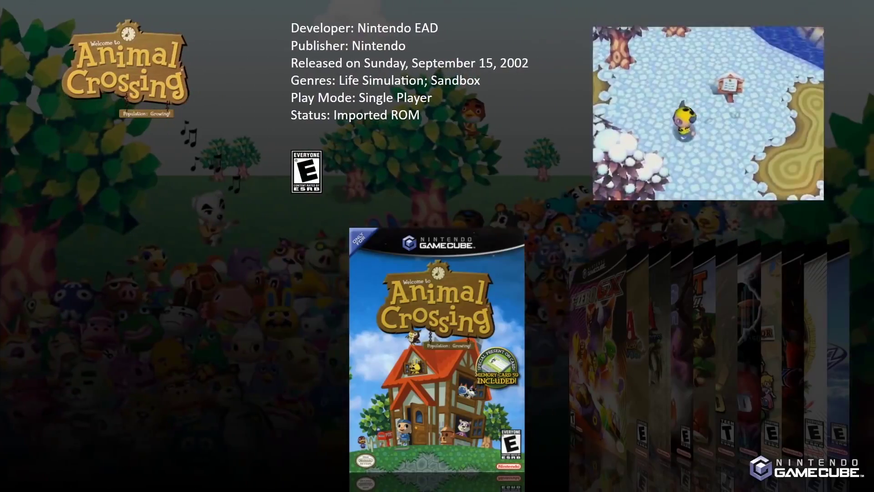
# - Browse the GameCube cover flow with game details to Mario Kart: Double Dash!!, and return to The Legend of Zelda: Twilight Princess
pyautogui.press('Right')
pyautogui.press('Right')
pyautogui.press('Right')
pyautogui.press('Right')
pyautogui.press('Right')
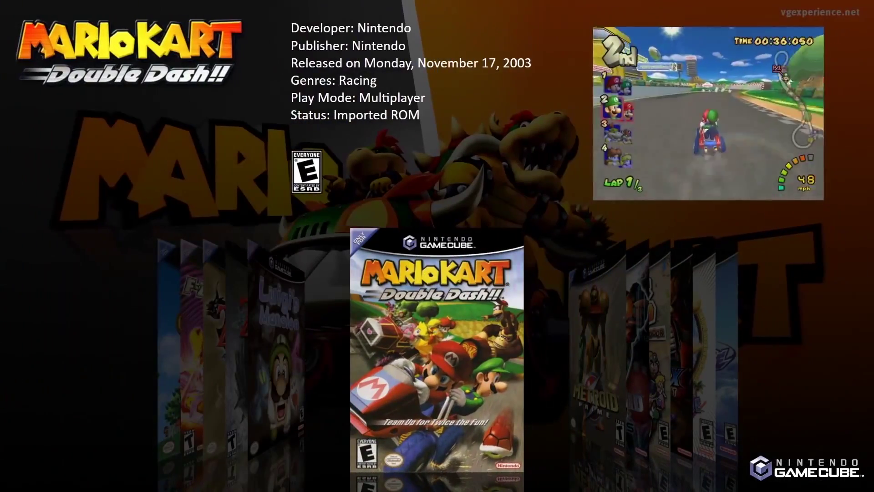
pyautogui.press('Left')
pyautogui.press('Left')
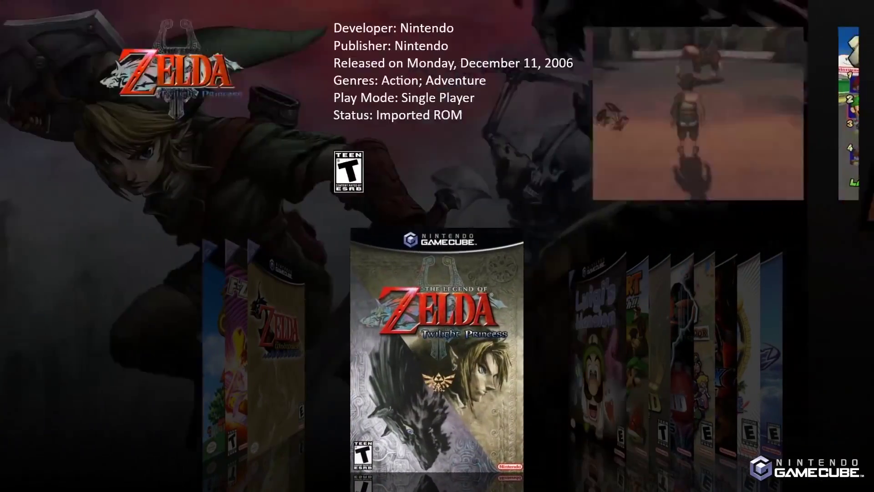